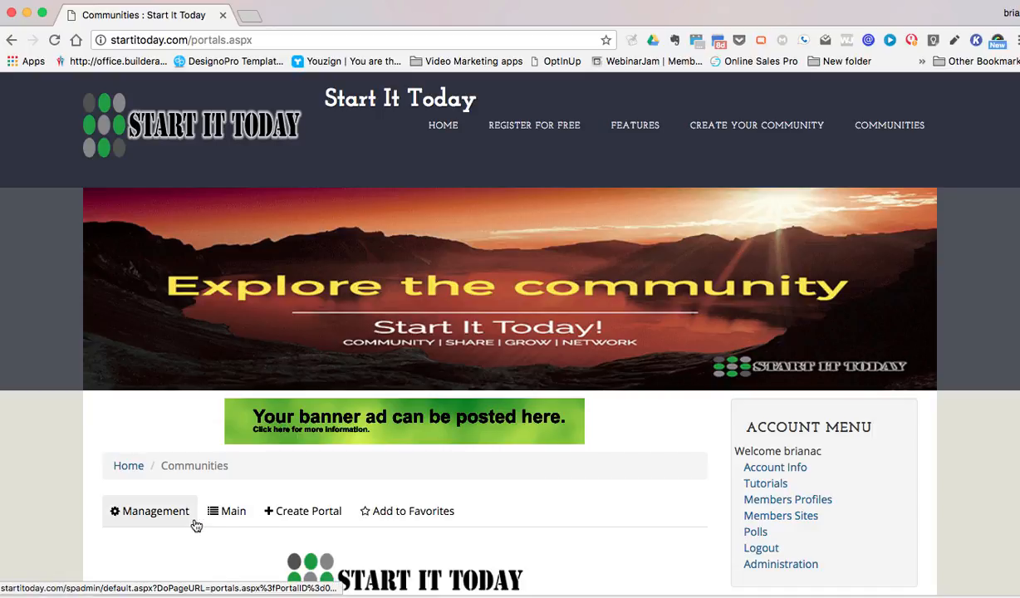
- Open the Demo community from the community list and enter its administration console
scroll(196, 523, "down", 5)
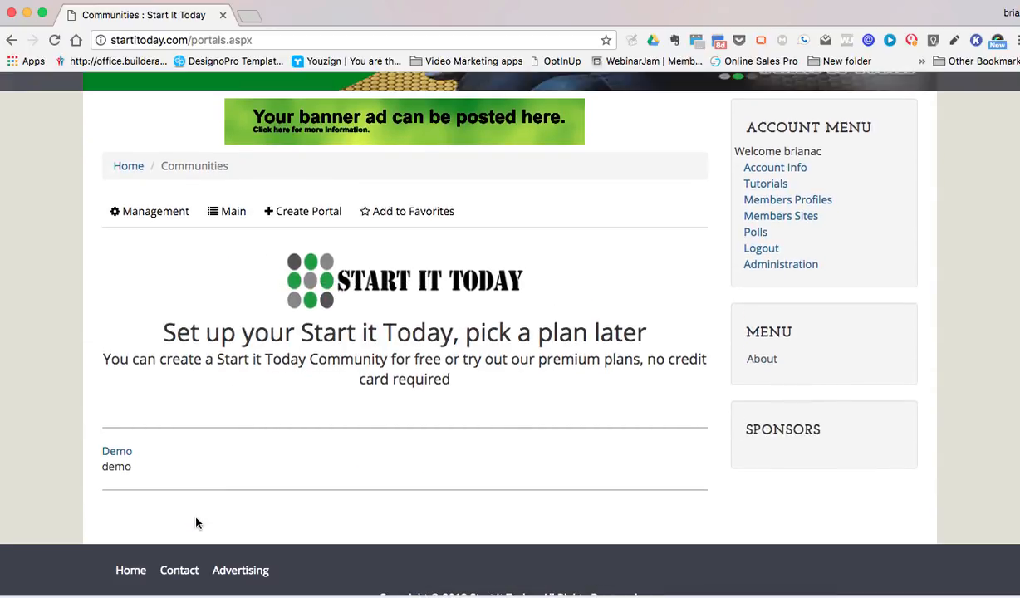
left_click(116, 452)
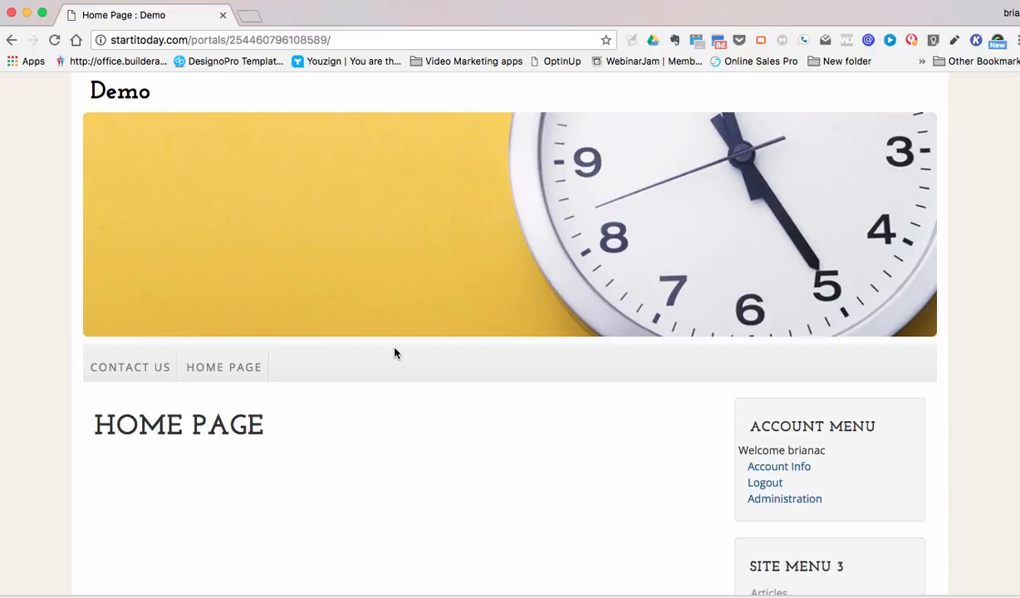
scroll(394, 353, "down", 1)
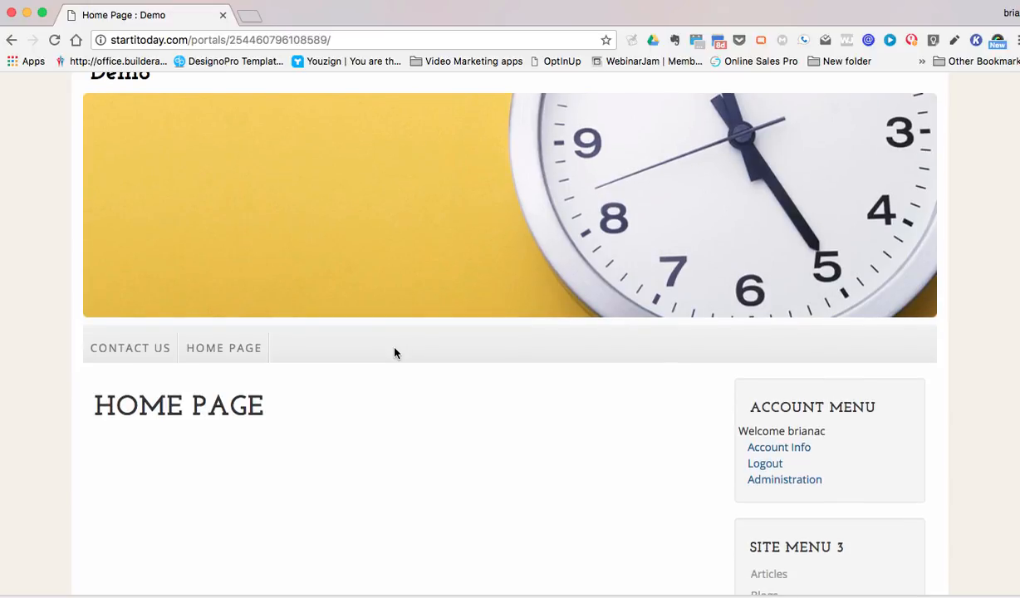
scroll(395, 353, "down", 5)
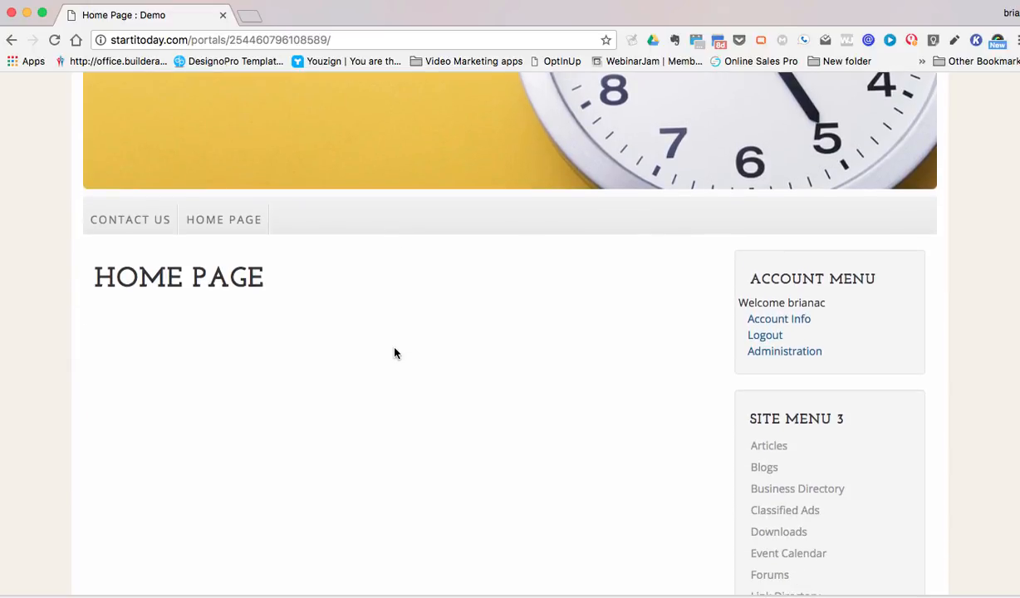
scroll(394, 353, "down", 2)
scroll(394, 353, "up", 6)
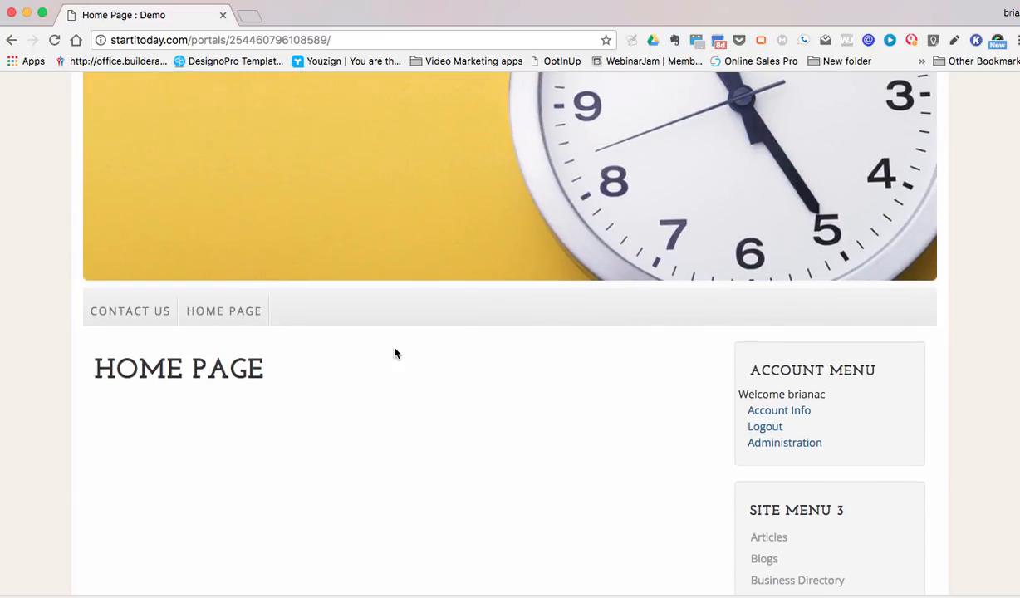
left_click(774, 445)
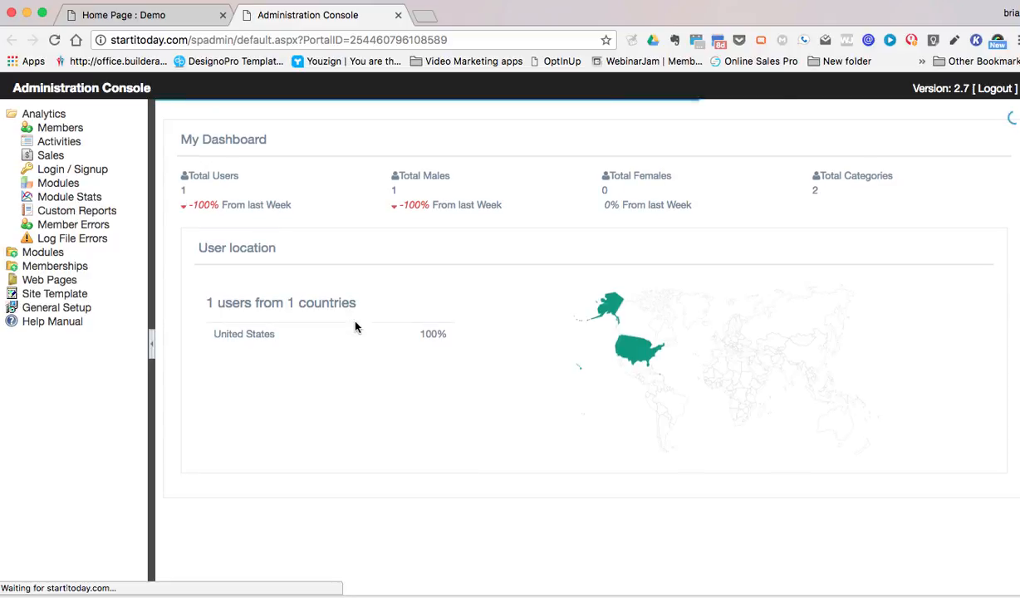
- Collapse the Analytics group, expand Modules and open the Articles module for management
left_click(38, 118)
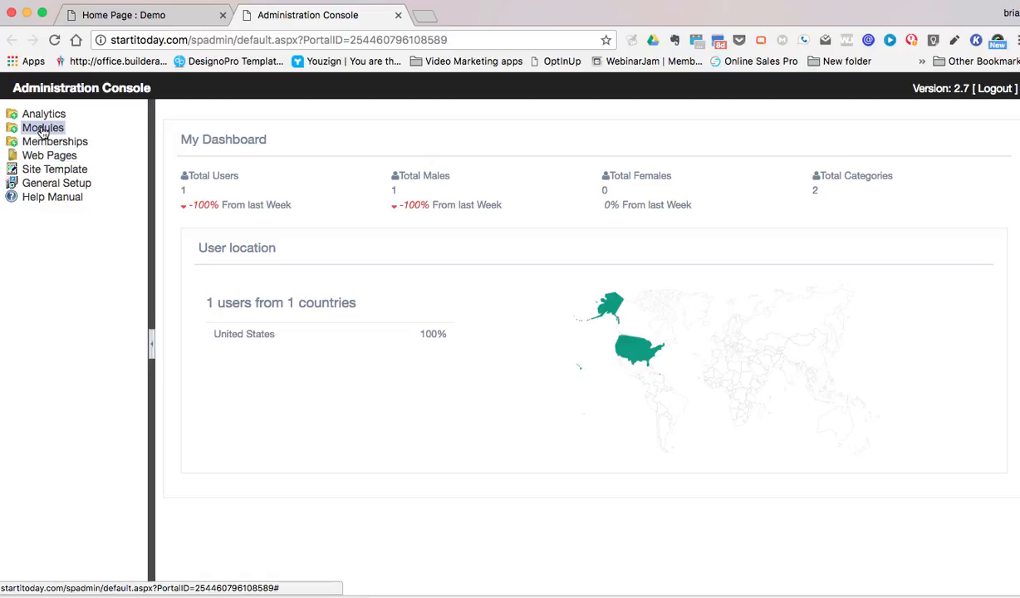
left_click(42, 130)
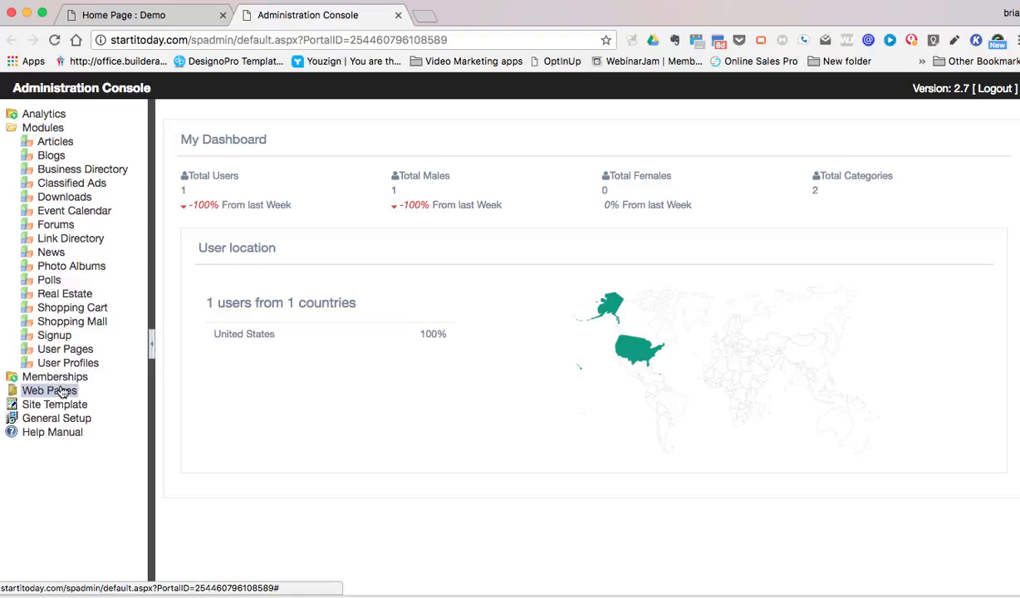
left_click(53, 145)
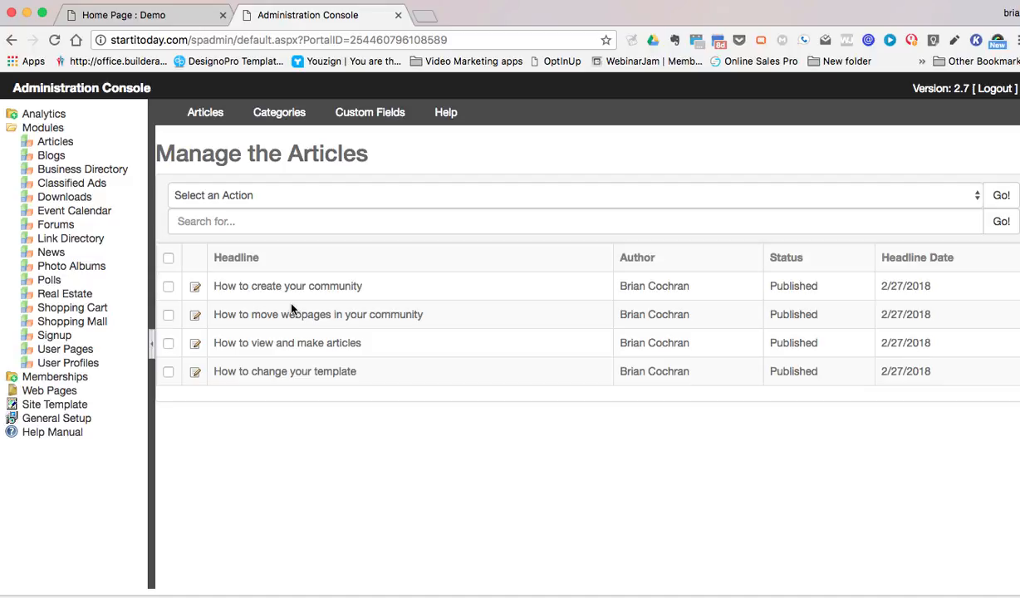
- Start a new category in the Articles module and name it General Information
left_click(274, 118)
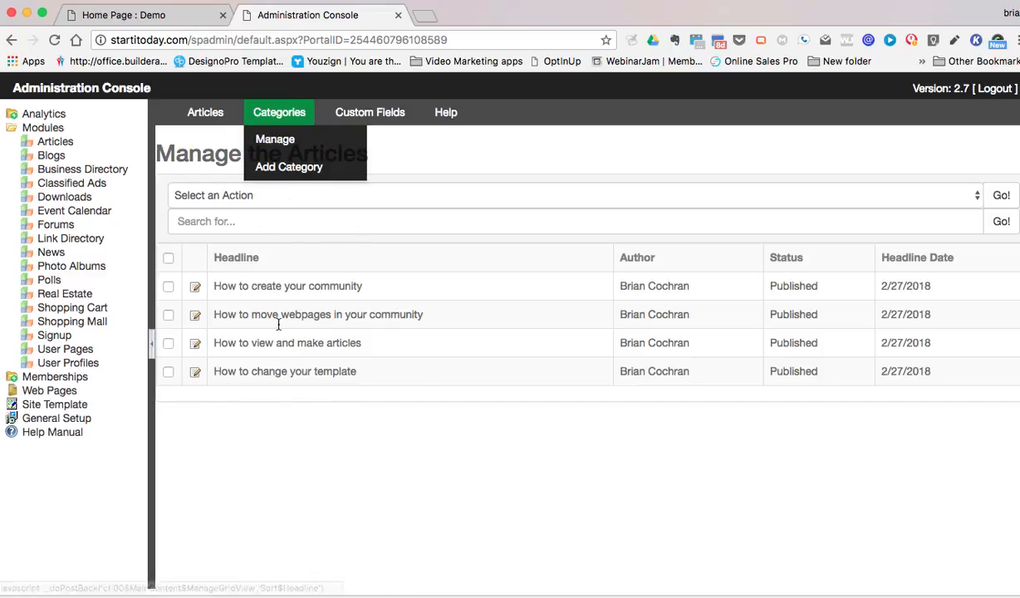
left_click(283, 169)
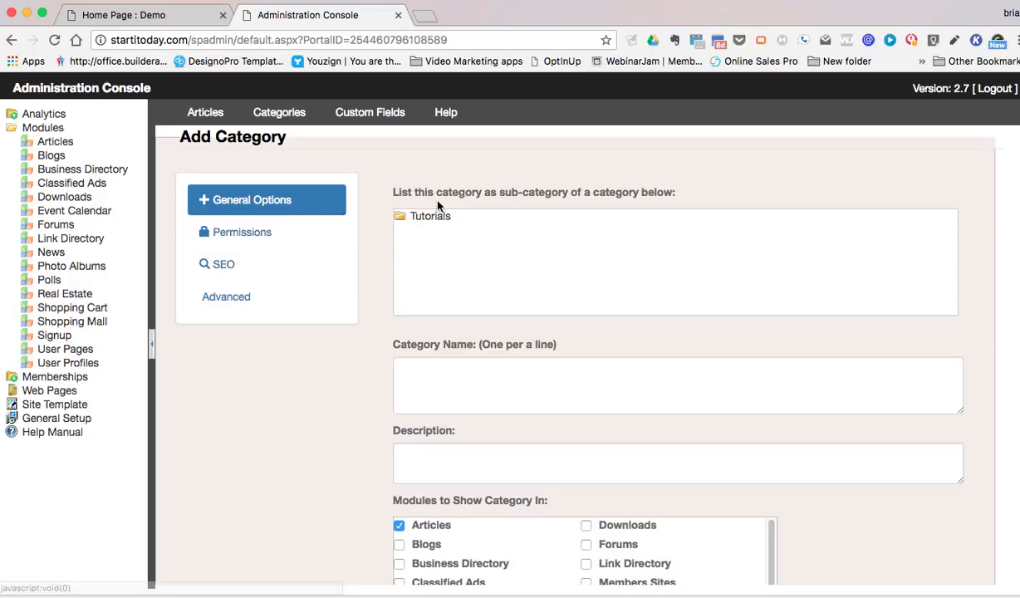
left_click(415, 375)
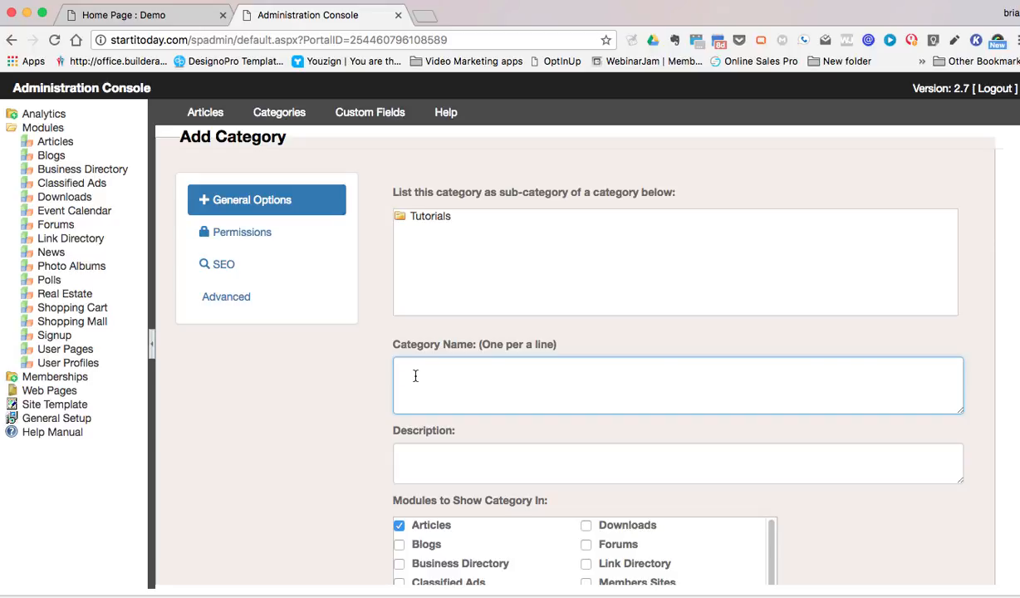
type("Gen")
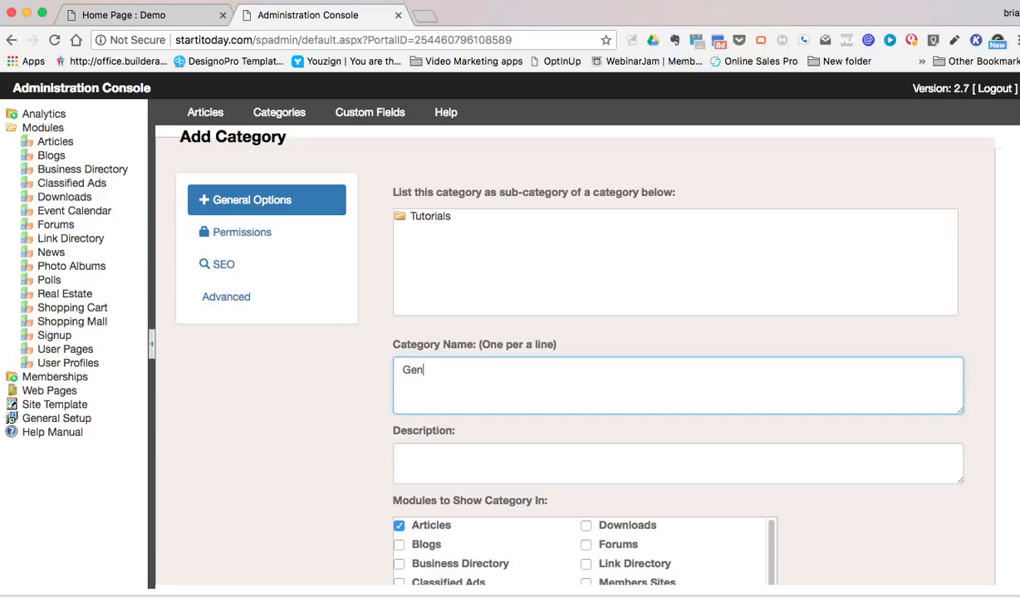
type("erial")
key("BackSpace")
type("ial")
right_click(411, 371)
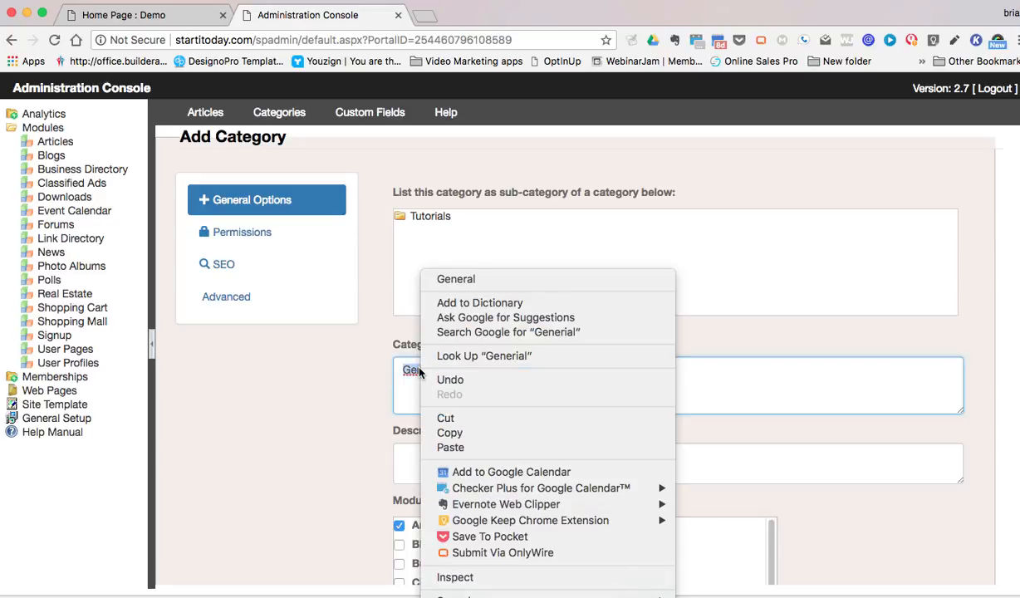
left_click(458, 273)
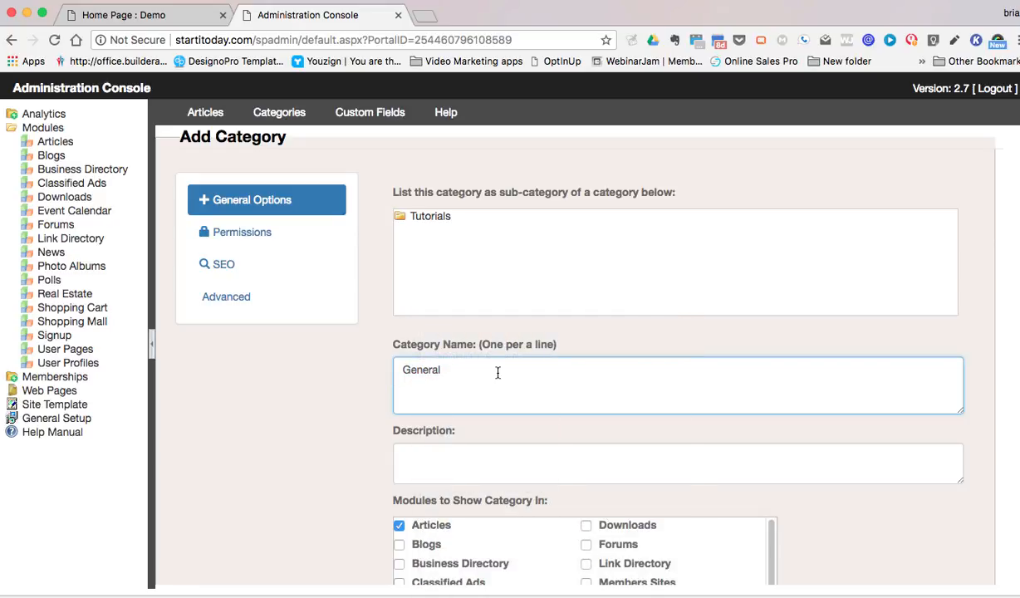
type("Infomation")
left_click(464, 369)
type("r")
- Copy the category name into the description so that it reads General Information
left_click_drag(504, 368, 401, 366)
key("ctrl+c")
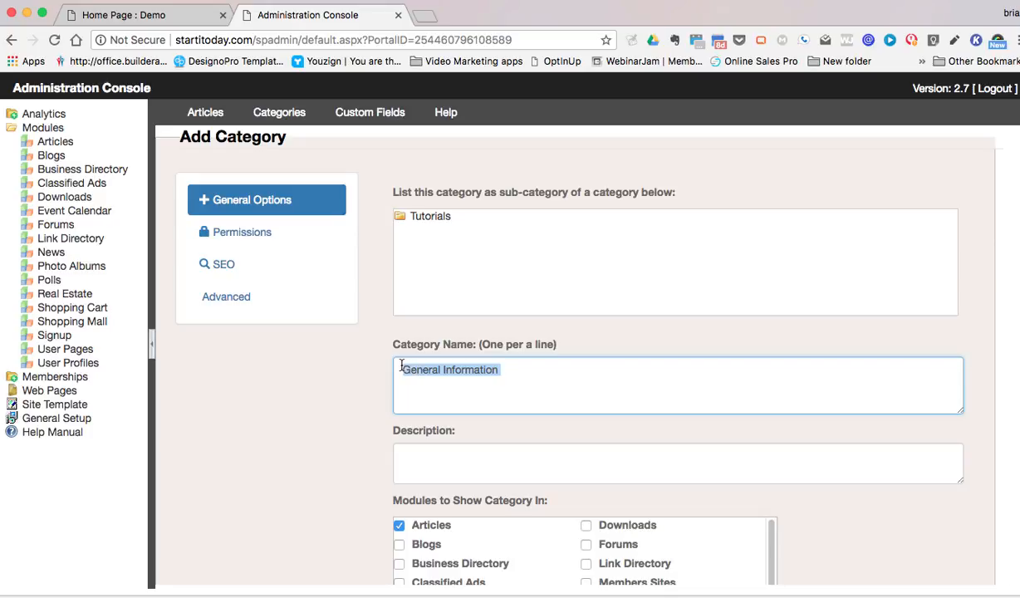
left_click(404, 456)
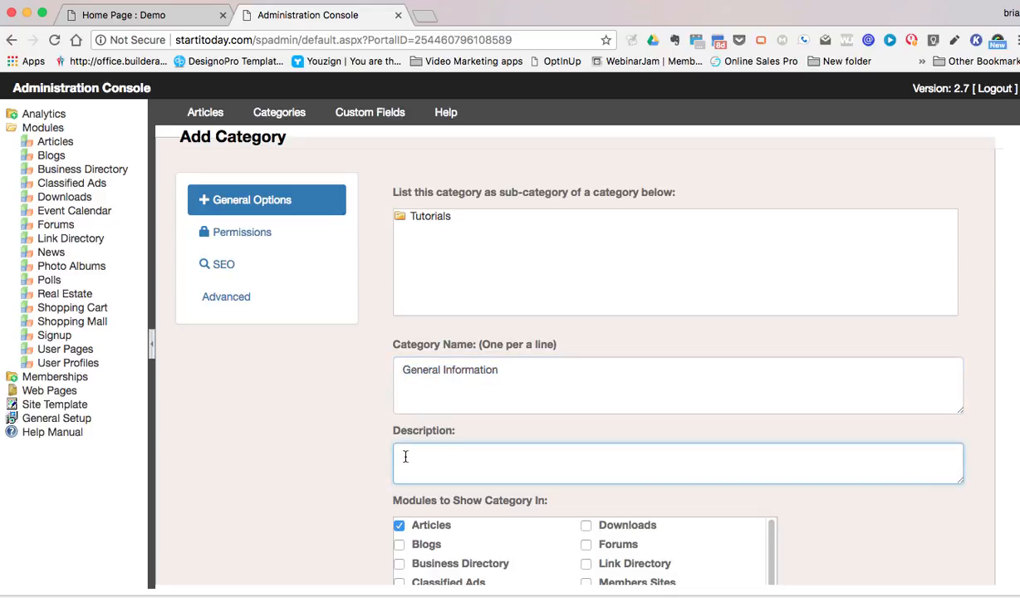
key("ctrl+v")
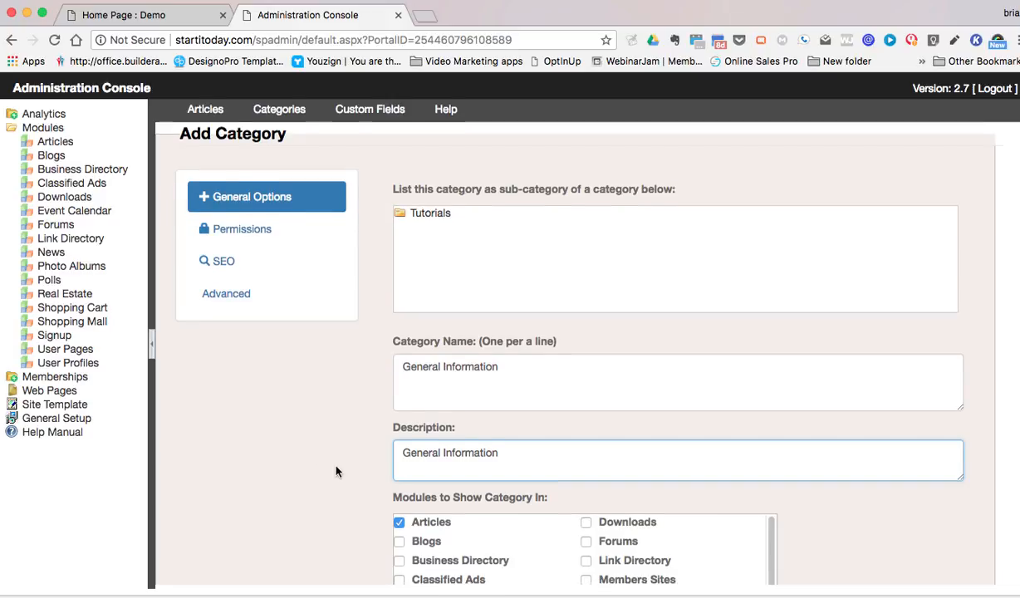
- Examine the new category's module selection, image upload option and access permissions
scroll(336, 470, "down", 2)
scroll(337, 470, "down", 1)
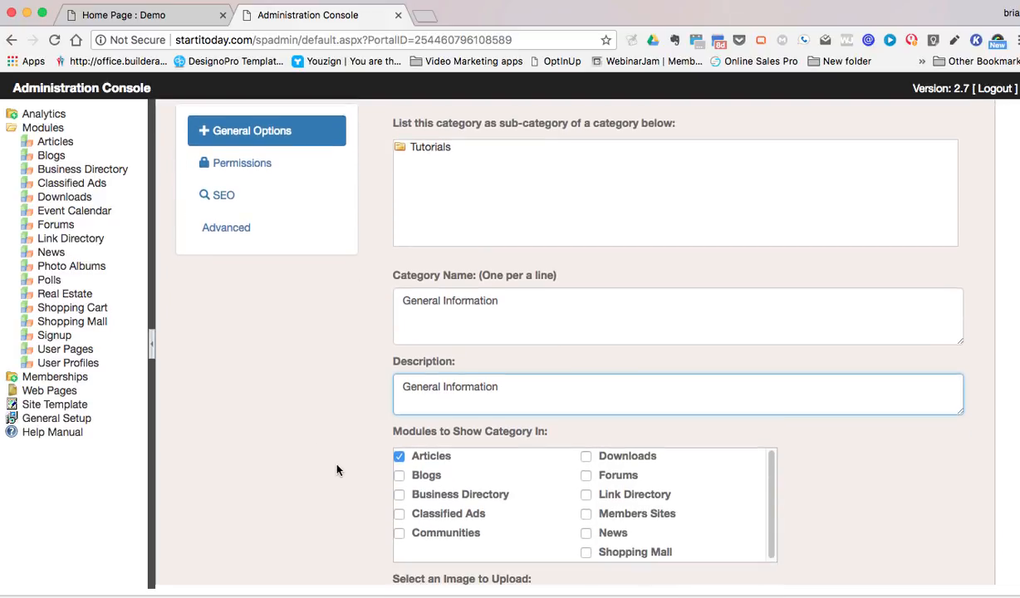
scroll(336, 470, "down", 1)
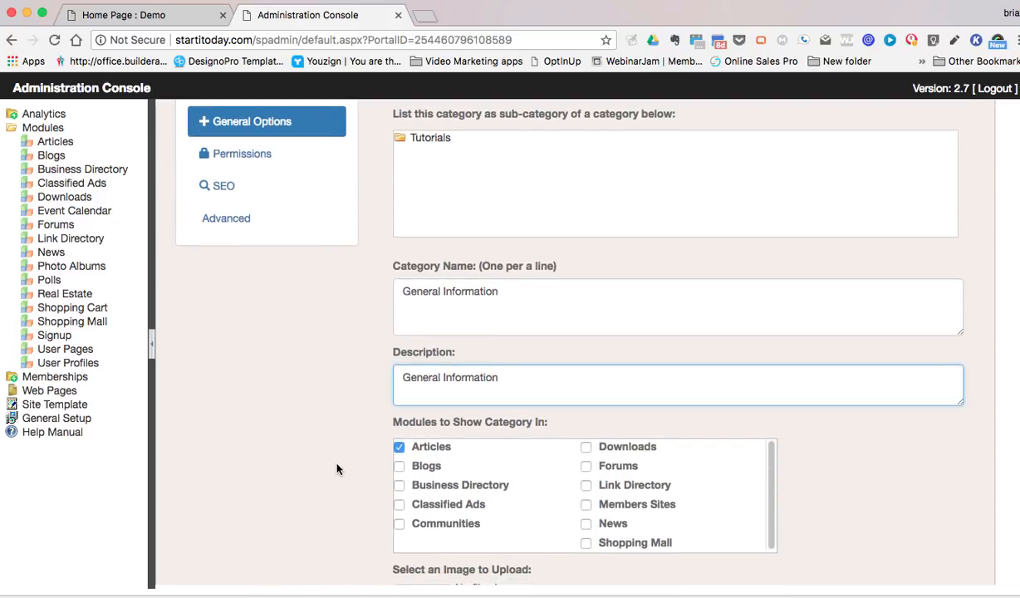
scroll(337, 470, "down", 1)
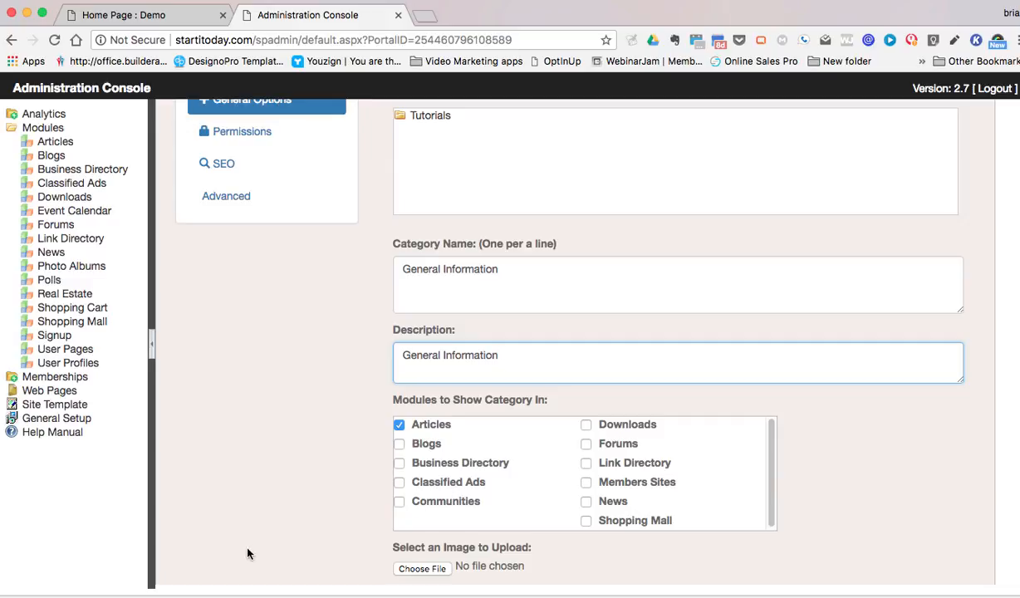
scroll(241, 540, "down", 3)
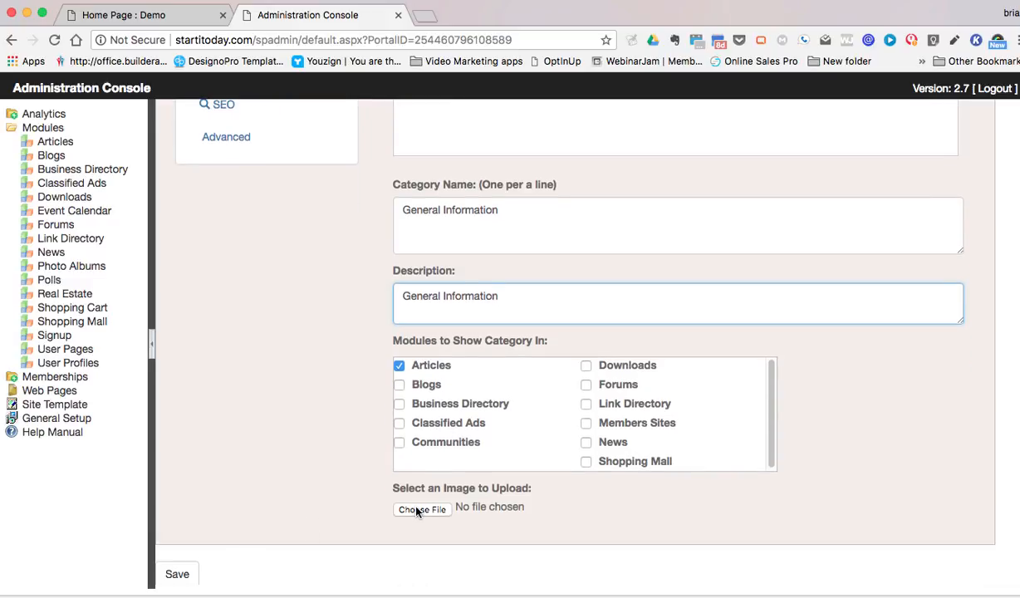
scroll(328, 506, "up", 1)
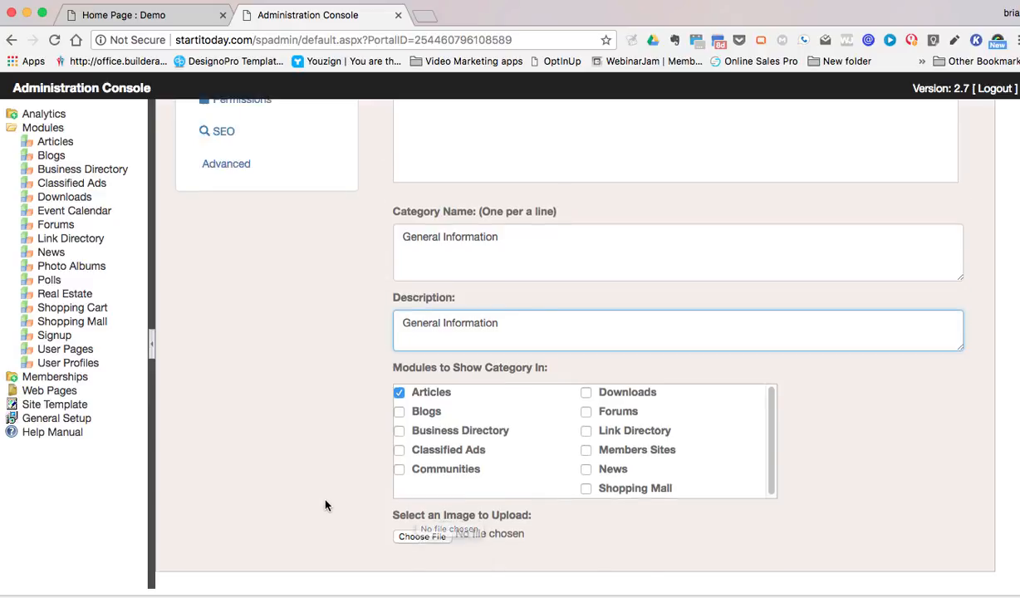
scroll(325, 505, "up", 5)
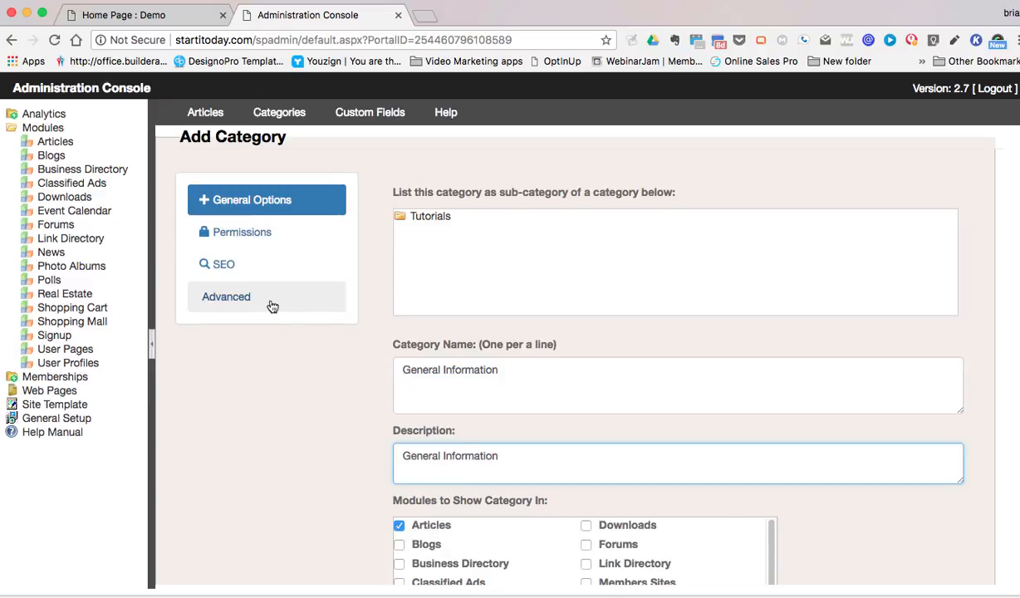
left_click(269, 240)
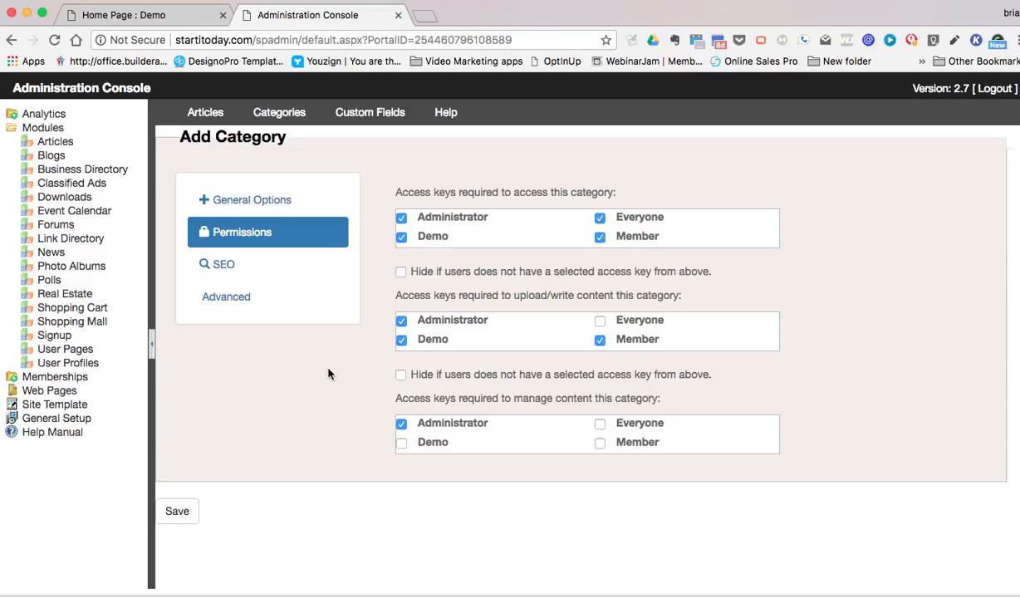
- Set the category's SEO page title to General Information, check the advanced options and save the category
left_click(207, 264)
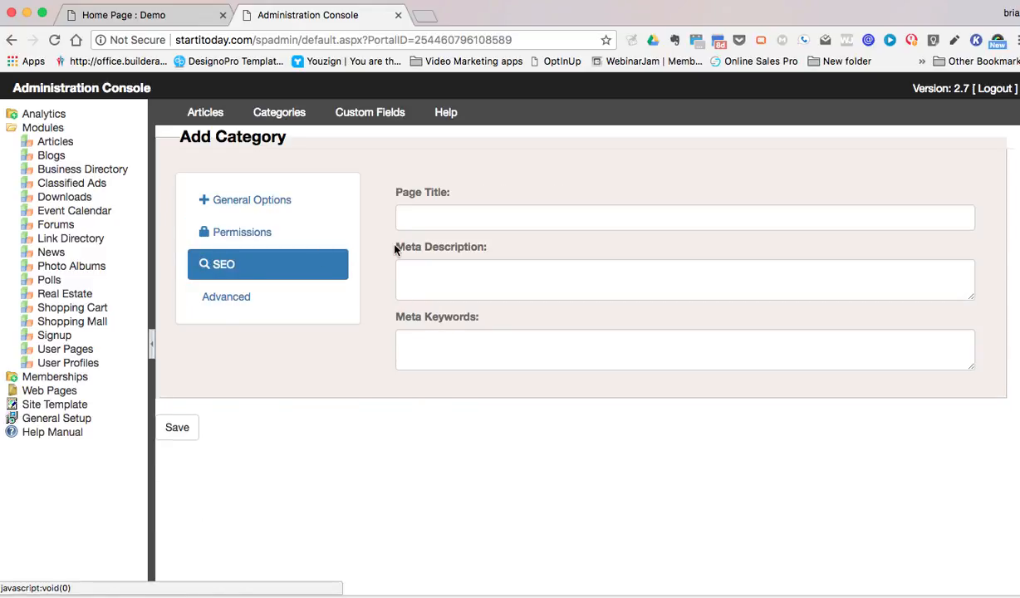
left_click(418, 220)
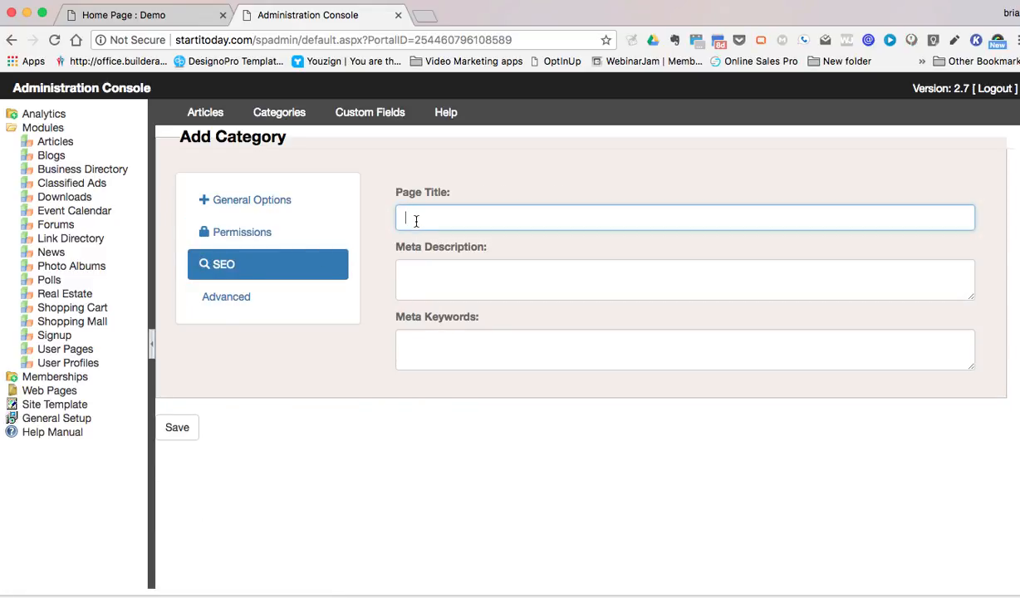
type("General Information")
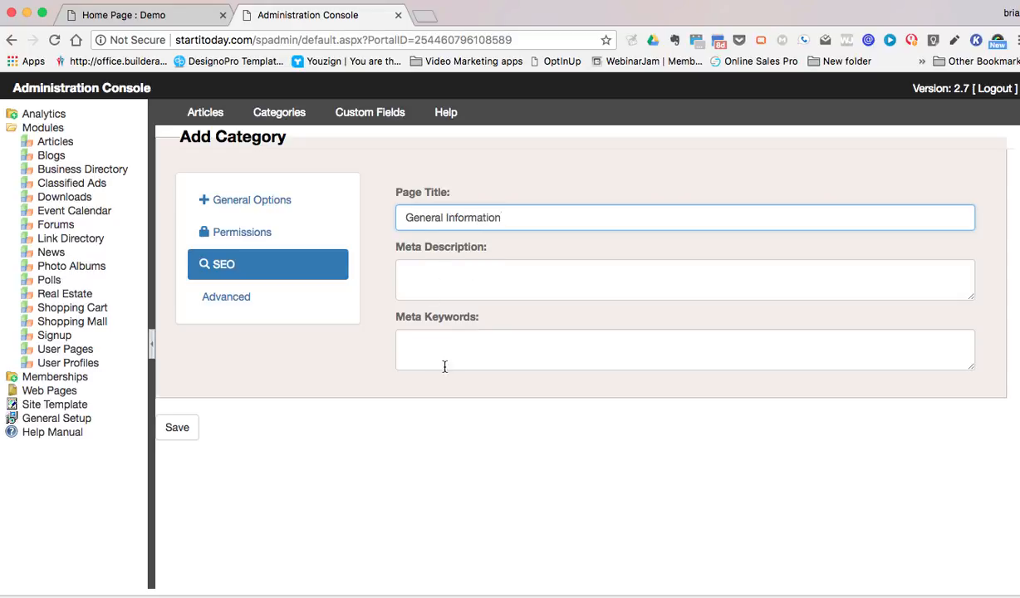
left_click(224, 298)
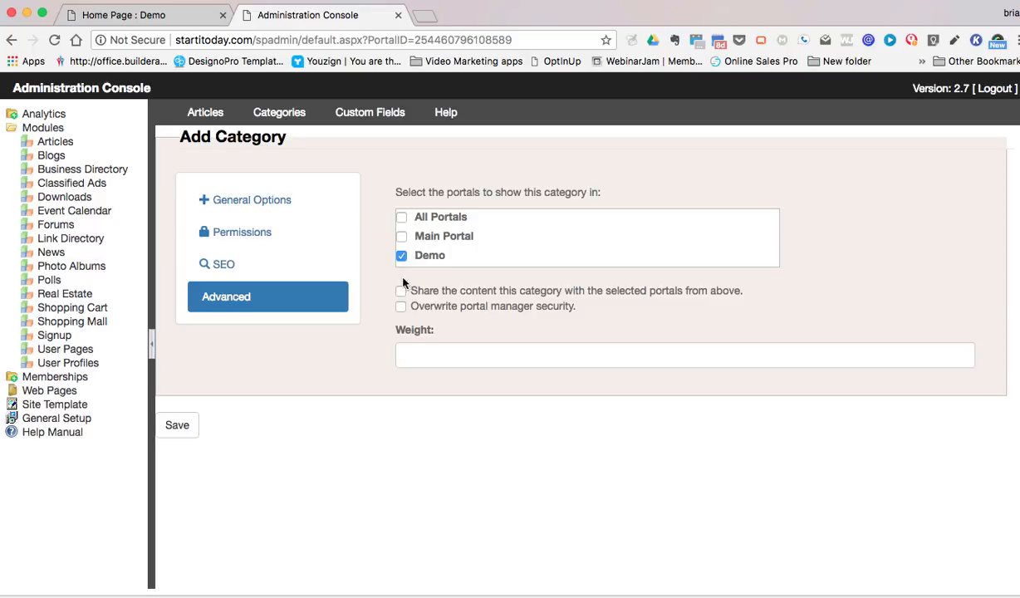
left_click(177, 427)
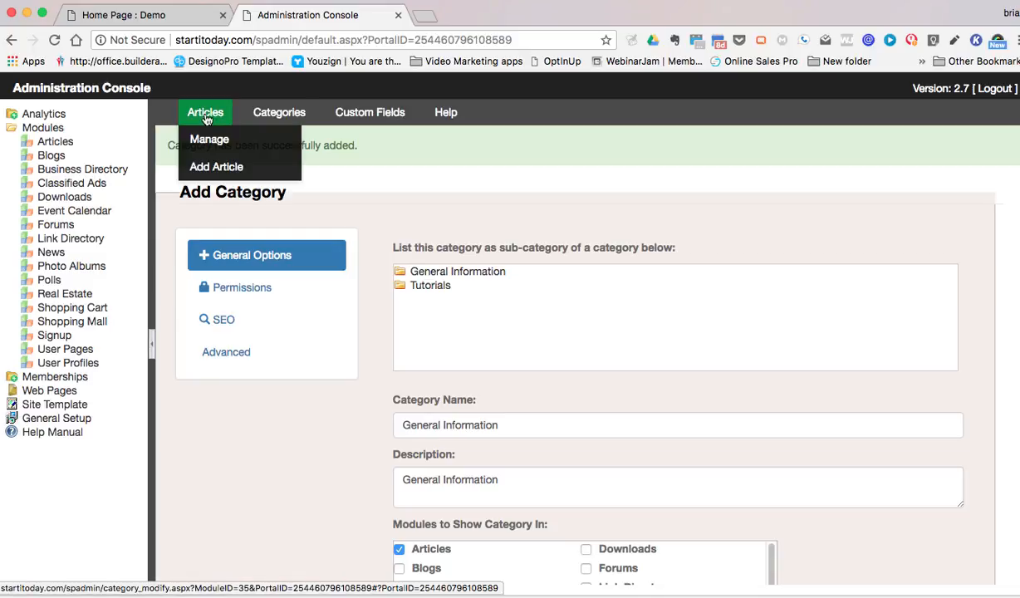
- Start a new article in the Articles module and assign it to the General Information category
left_click(206, 118)
mouse_move(206, 118)
left_click(213, 143)
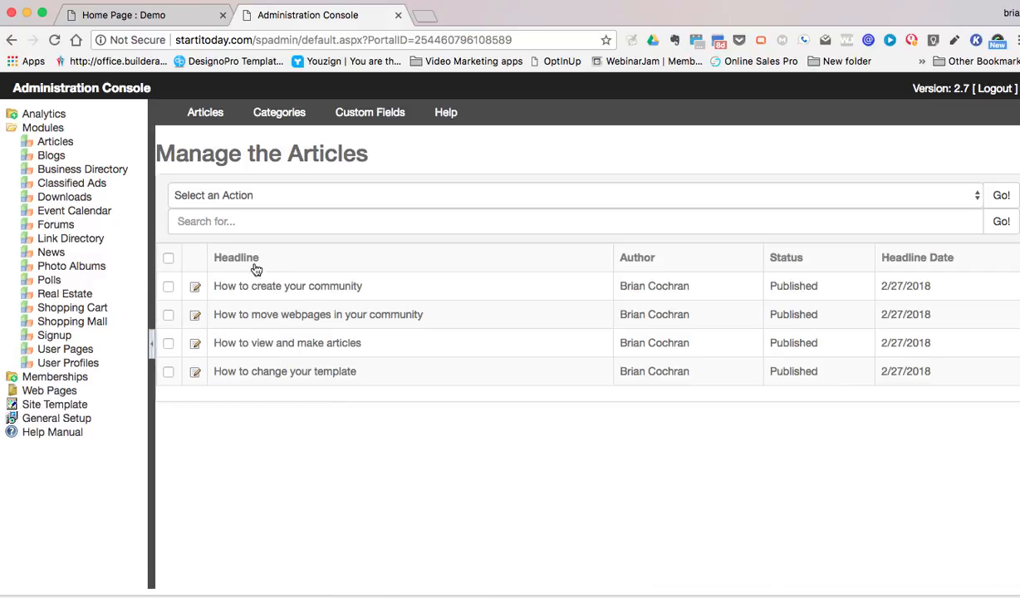
left_click(208, 119)
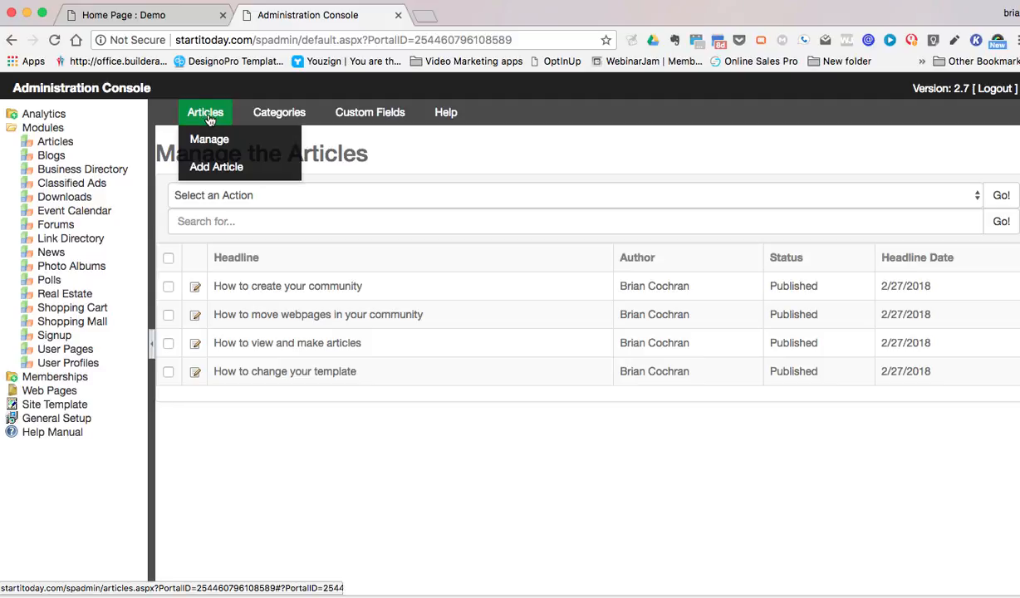
left_click(210, 169)
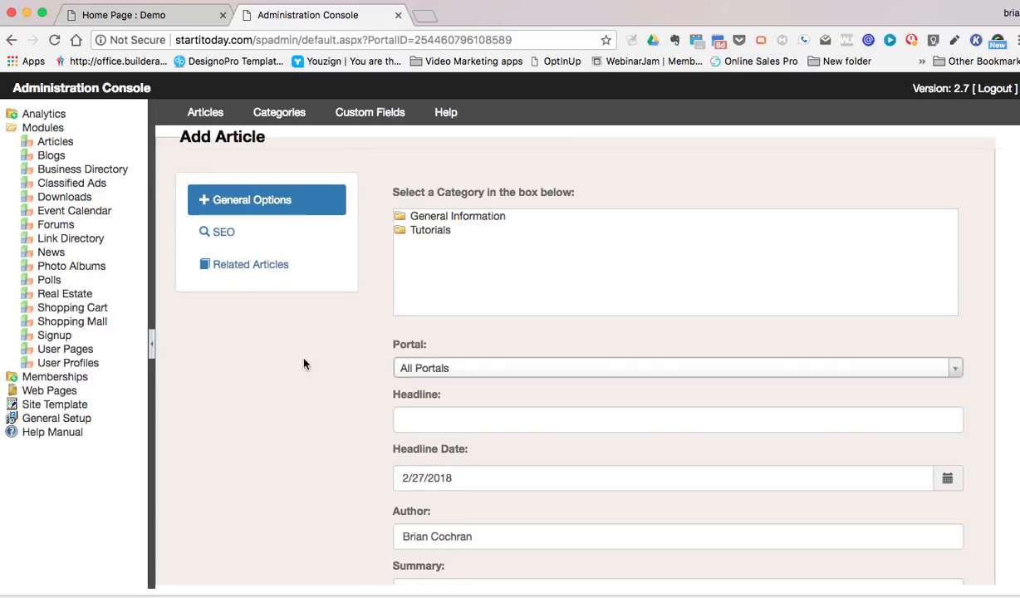
left_click(435, 230)
left_click(438, 218)
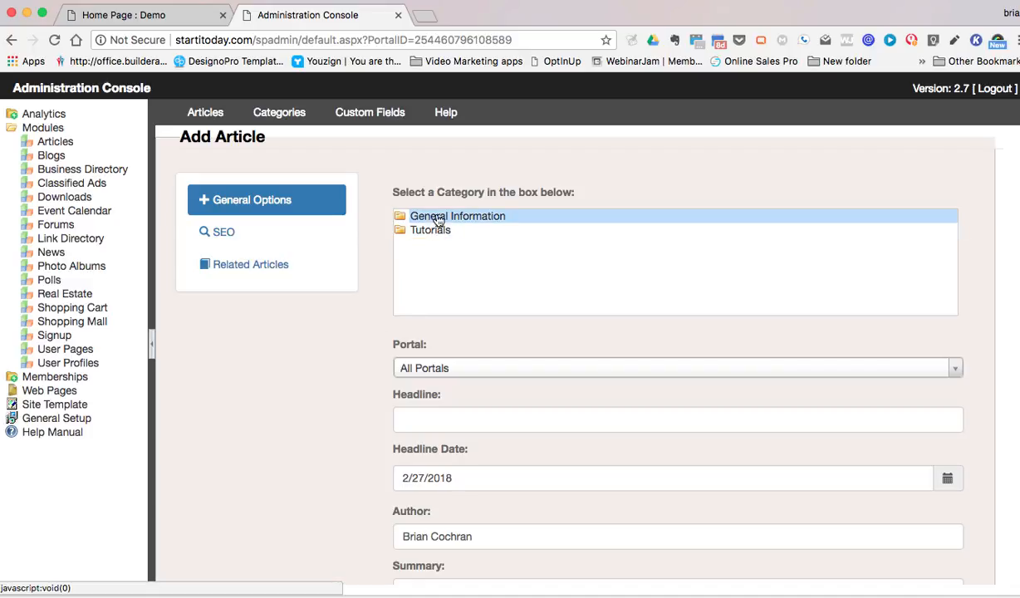
left_click(439, 218)
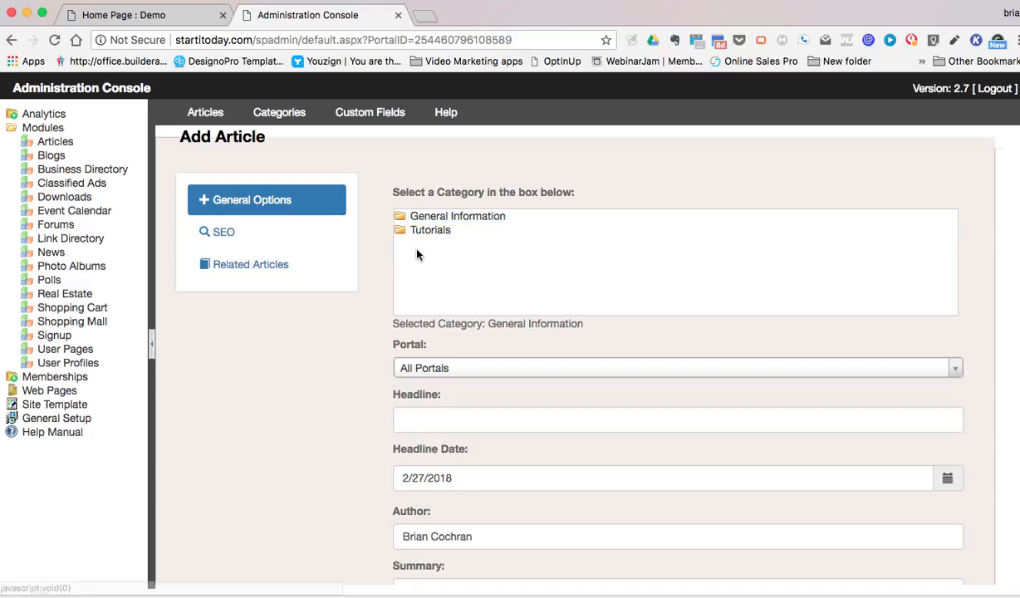
- Set the article's portal to Demo and check the choices available for its publication status
left_click(406, 370)
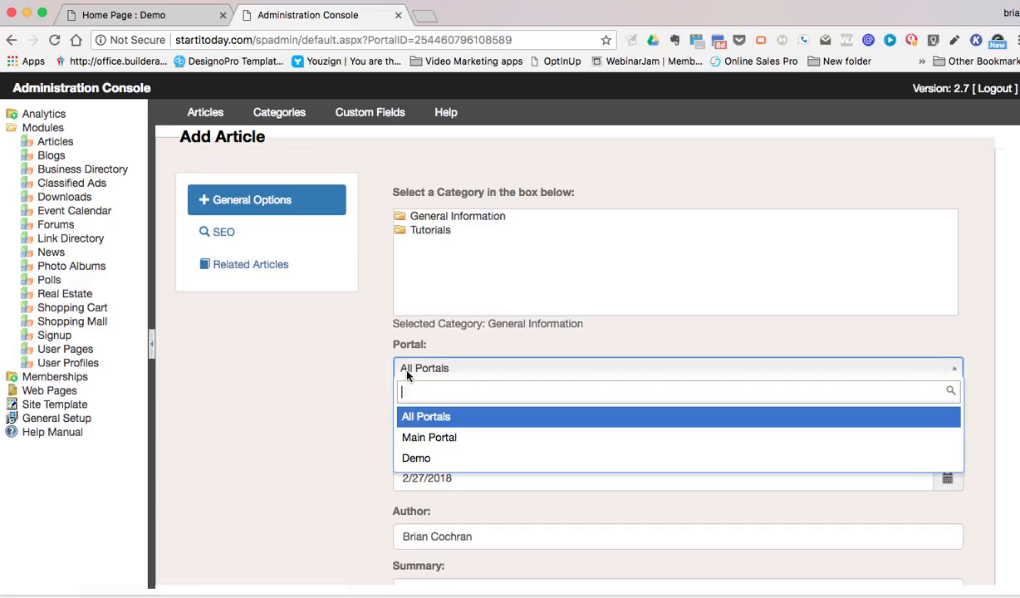
left_click(407, 457)
scroll(288, 425, "down", 2)
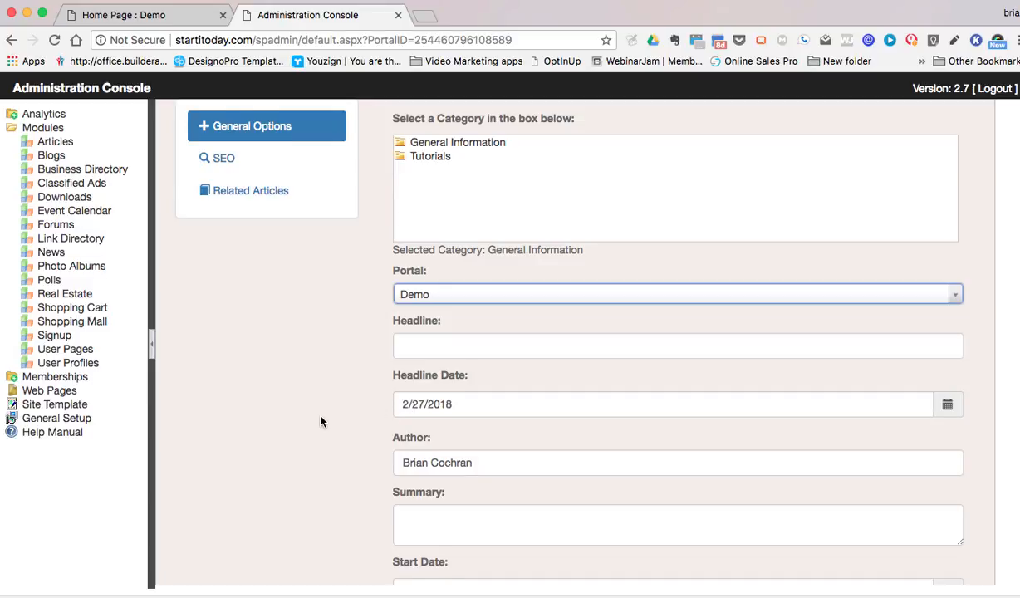
scroll(321, 422, "down", 5)
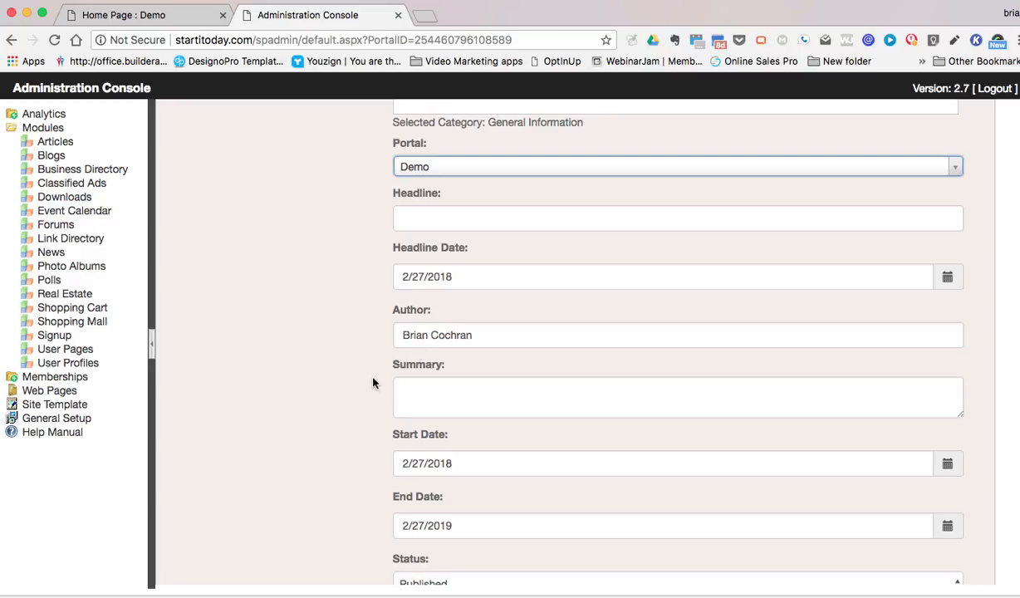
scroll(352, 393, "down", 5)
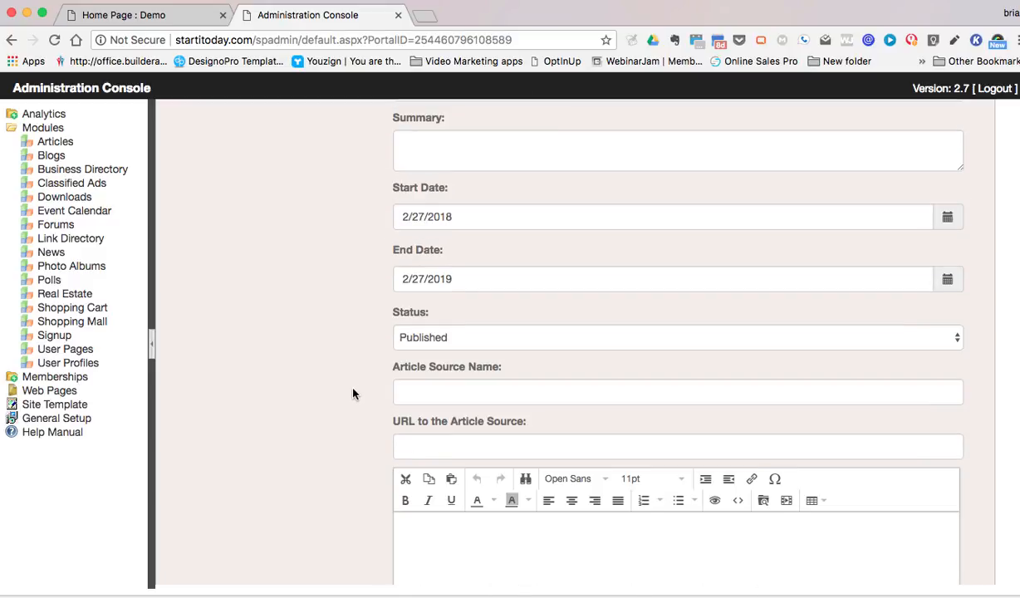
left_click(403, 344)
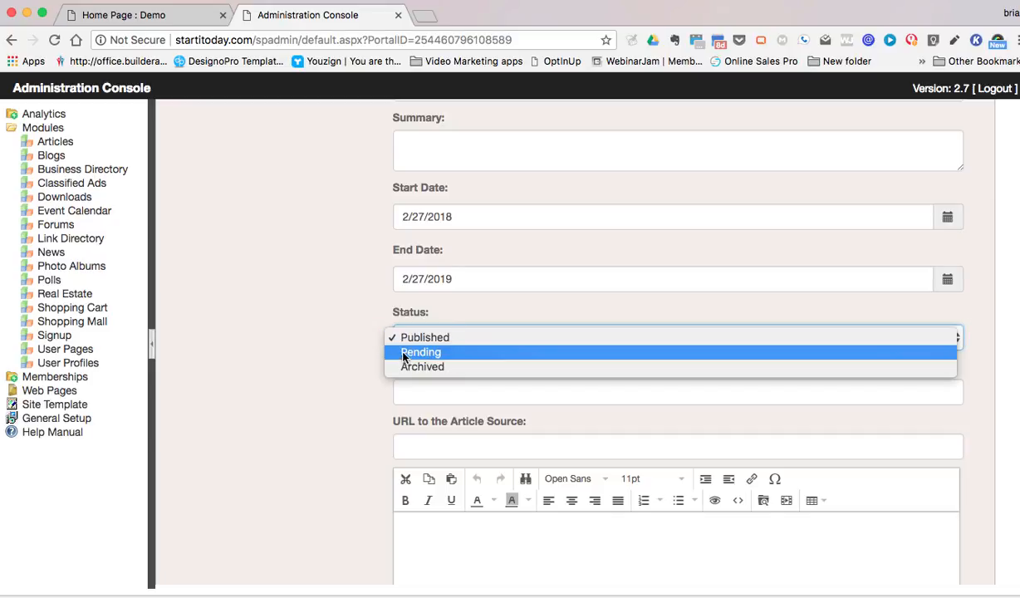
left_click(375, 356)
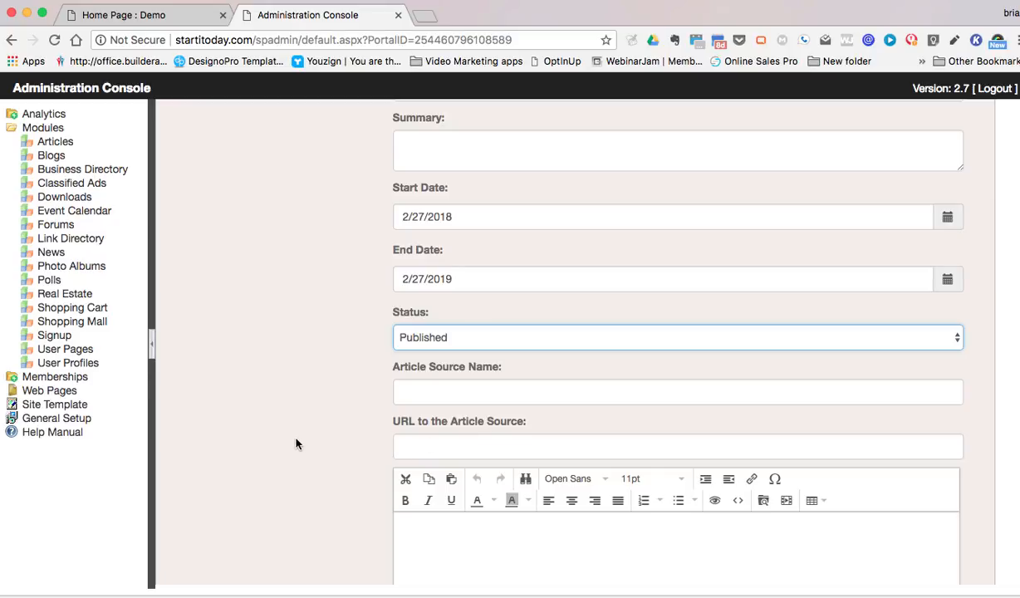
- Examine the article's body editor, including its HTML source code view, and the picture upload option
scroll(296, 444, "down", 5)
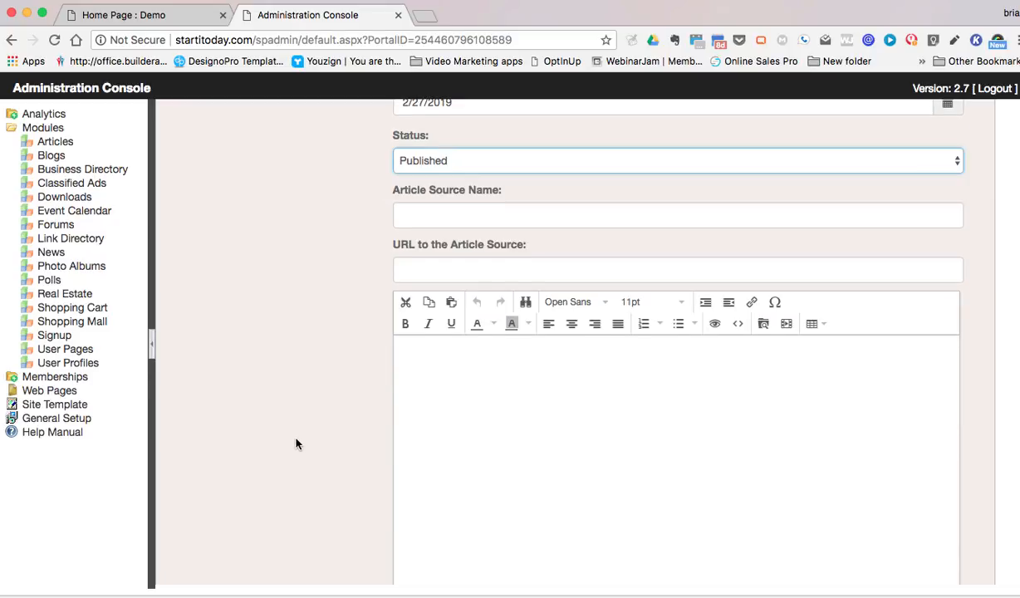
scroll(296, 445, "down", 1)
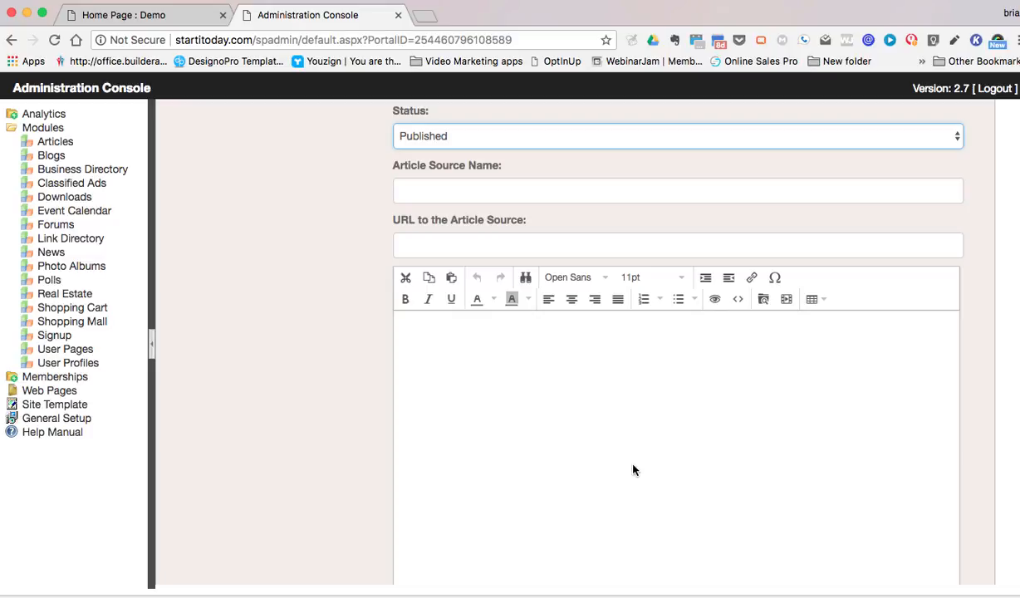
scroll(633, 470, "down", 5)
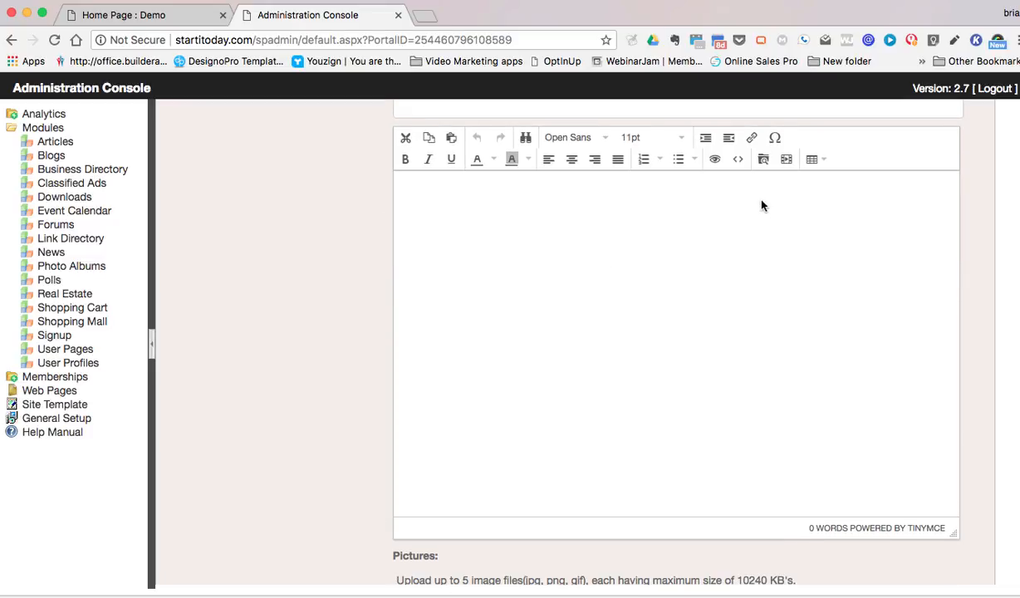
left_click(739, 162)
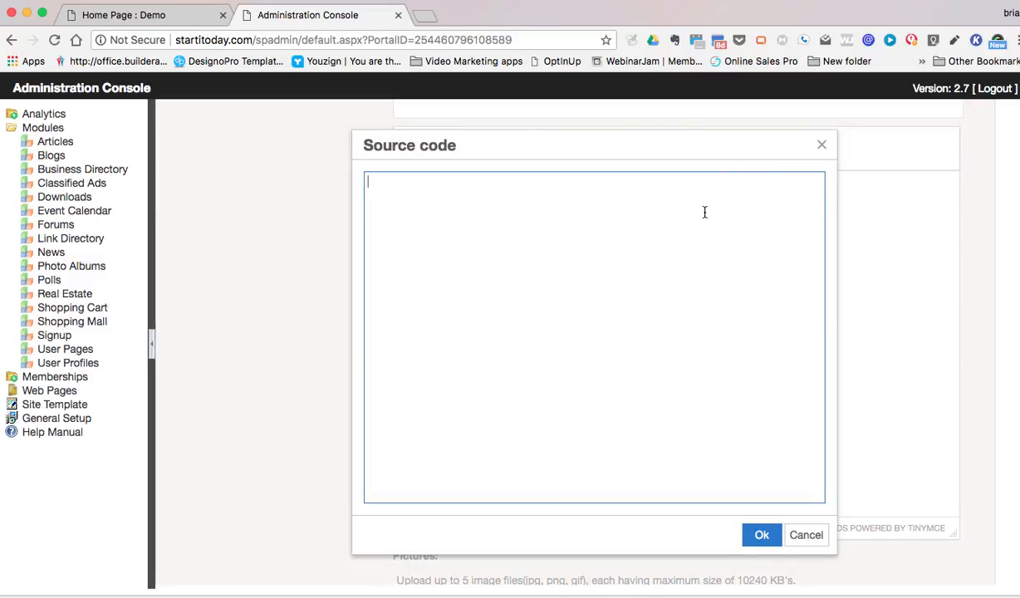
left_click(760, 536)
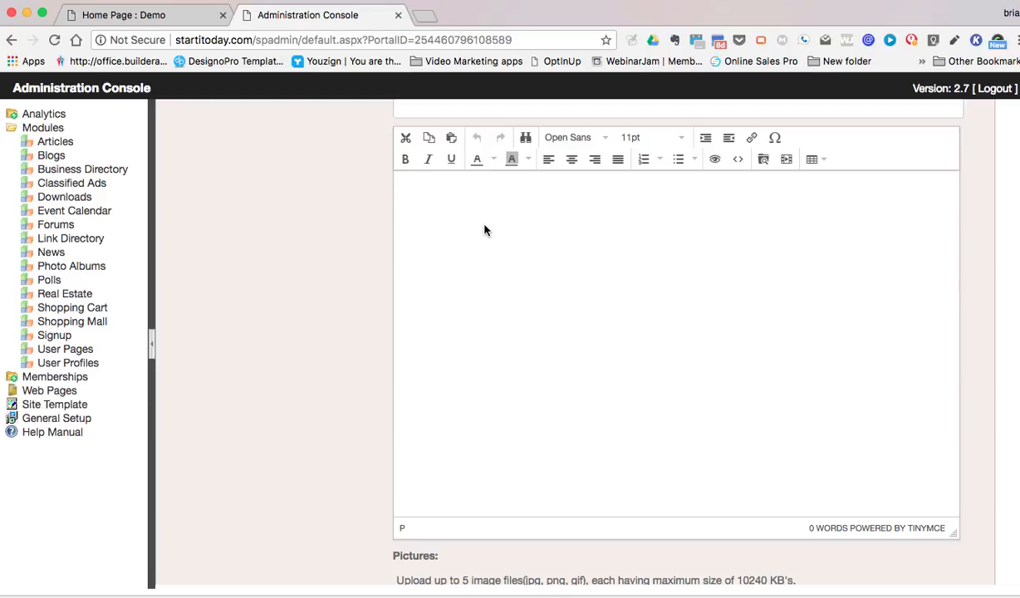
scroll(338, 239, "down", 3)
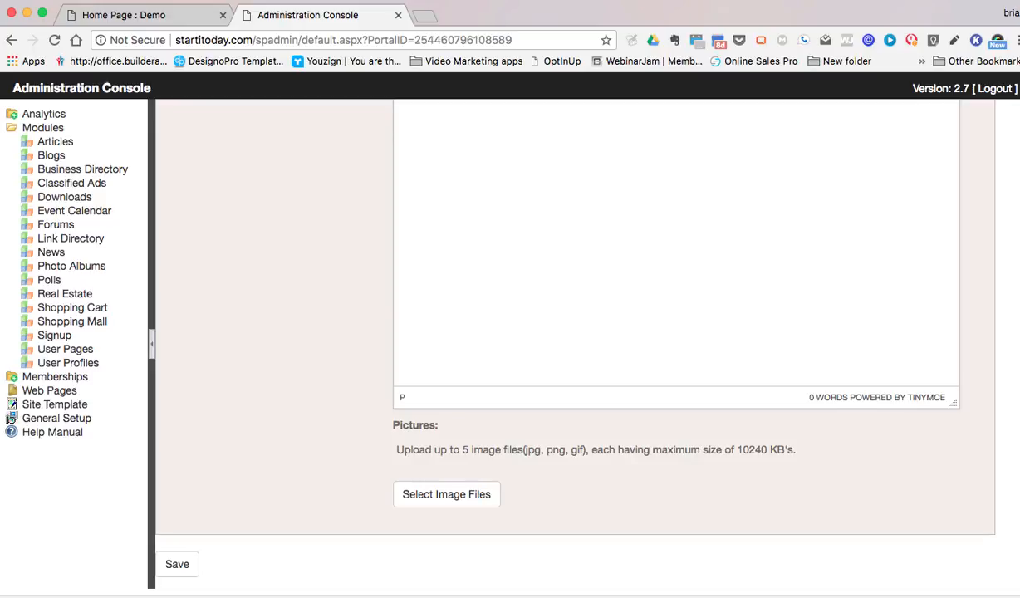
left_click(607, 0)
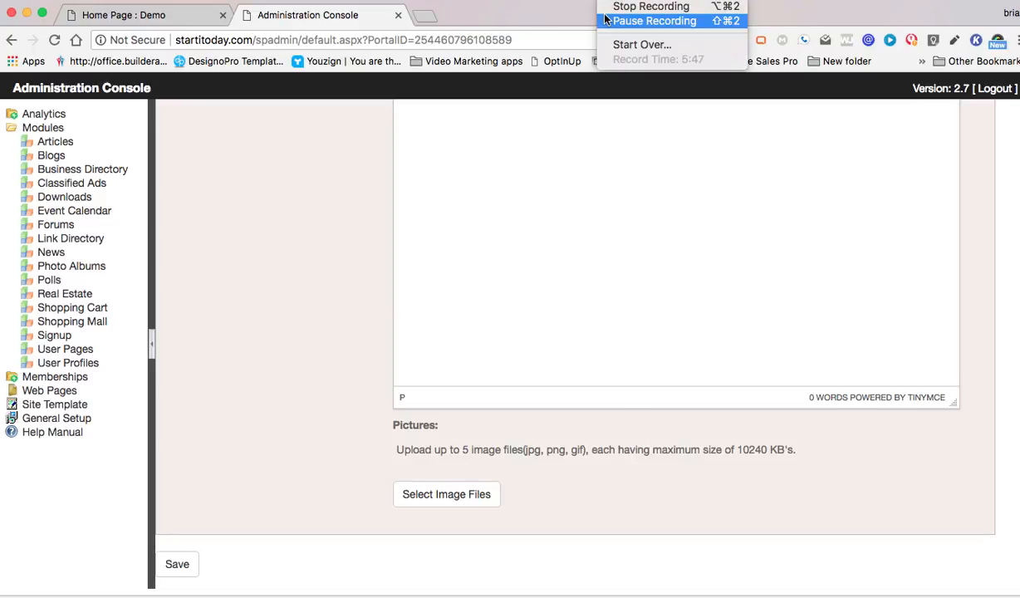